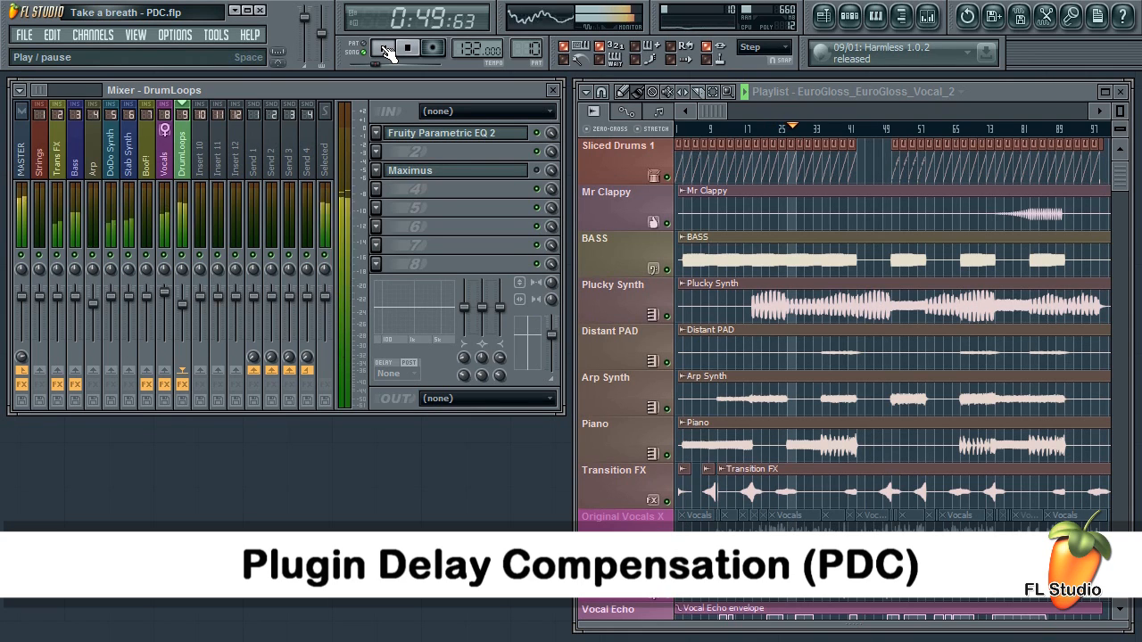
Step: Stop playback and adjust the Maximus LMH DEL lookahead knob on the DrumLoops track
key("space")
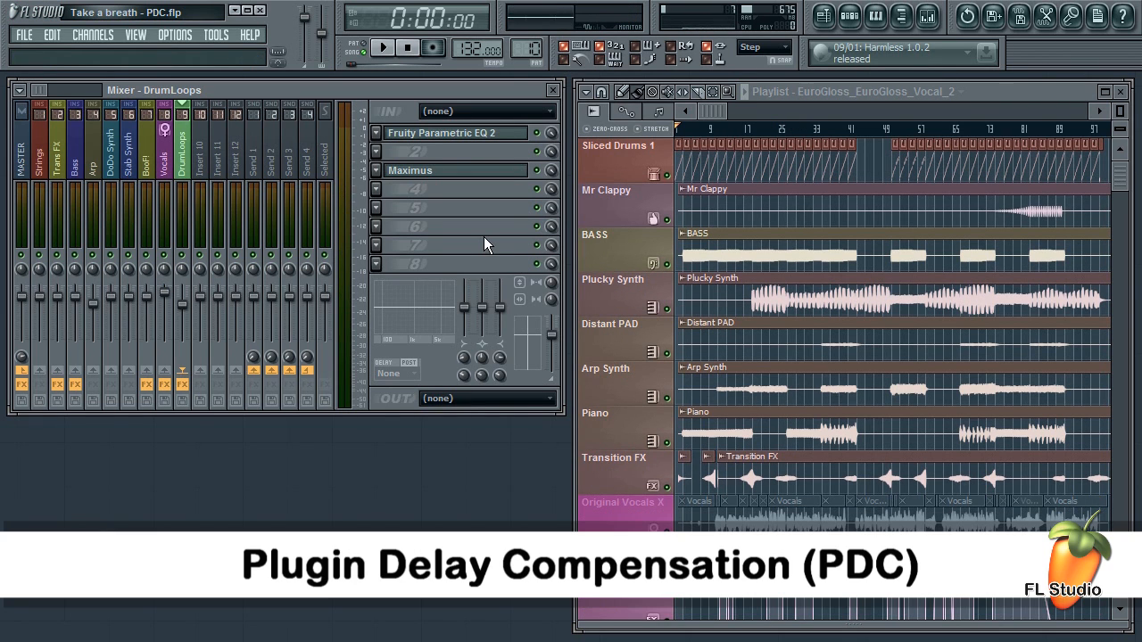
left_click(449, 170)
left_click_drag(511, 155, 498, 130)
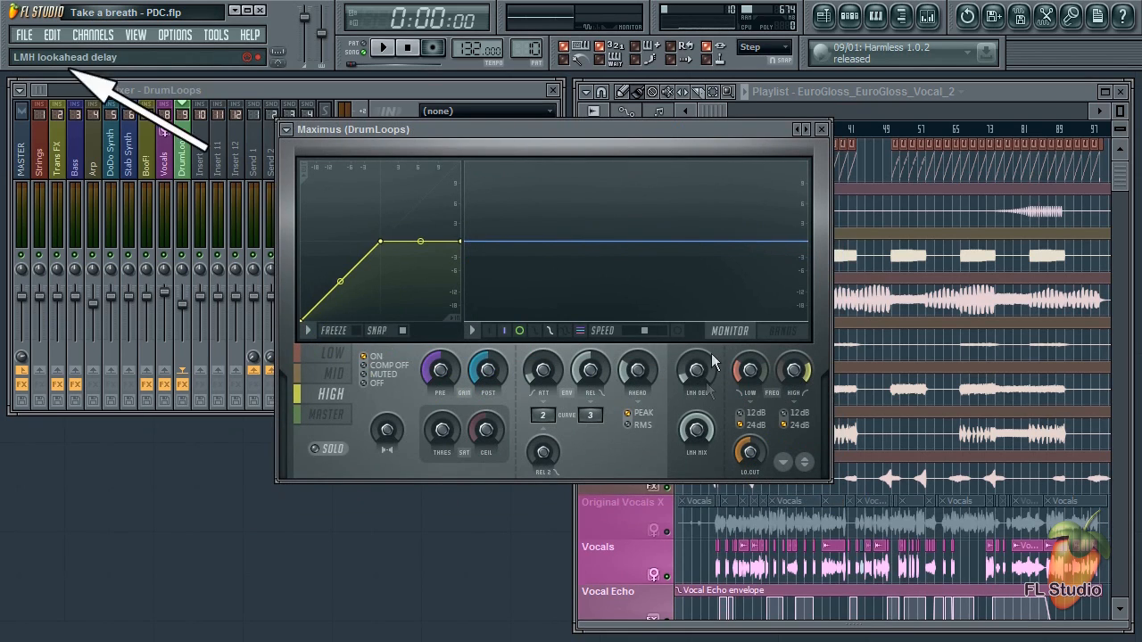
left_click(697, 375)
left_click_drag(697, 374, 697, 357)
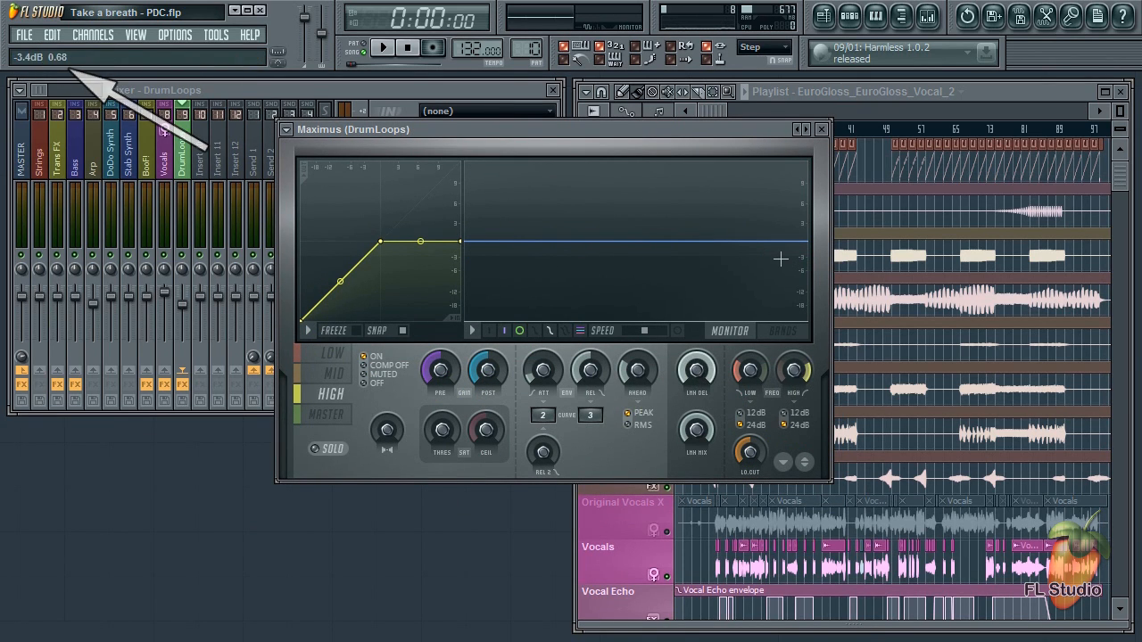
Step: Audition the song briefly, then close the Maximus editor
left_click(383, 48)
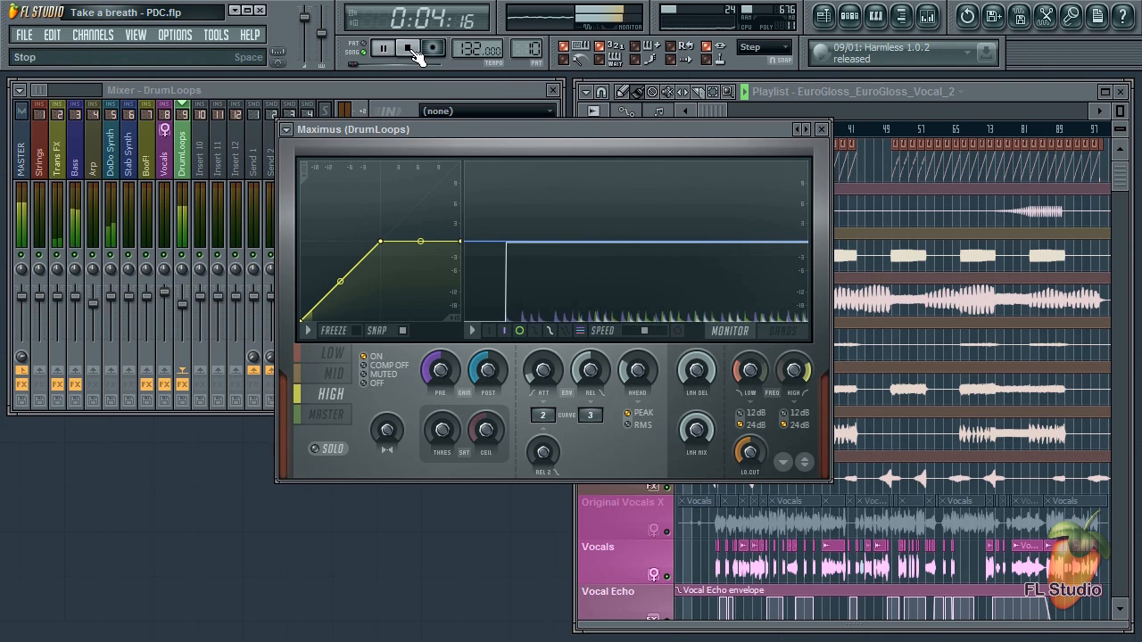
left_click(408, 49)
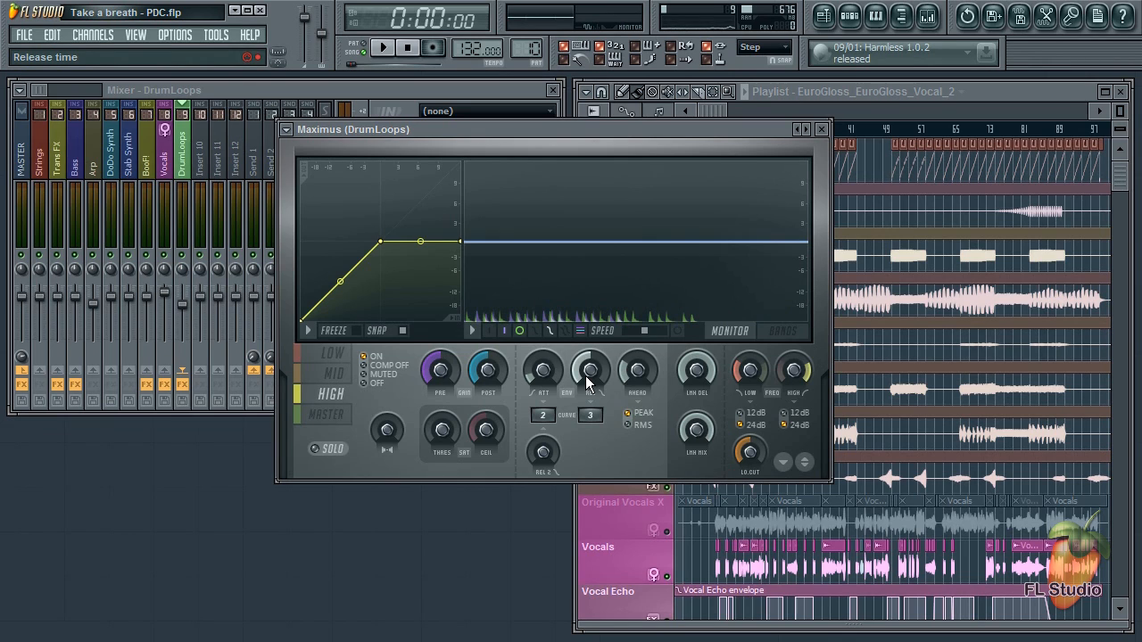
left_click(825, 132)
Step: Step through the mixer tracks reviewing each one's effects, ending on DrumLoops
left_click(108, 116)
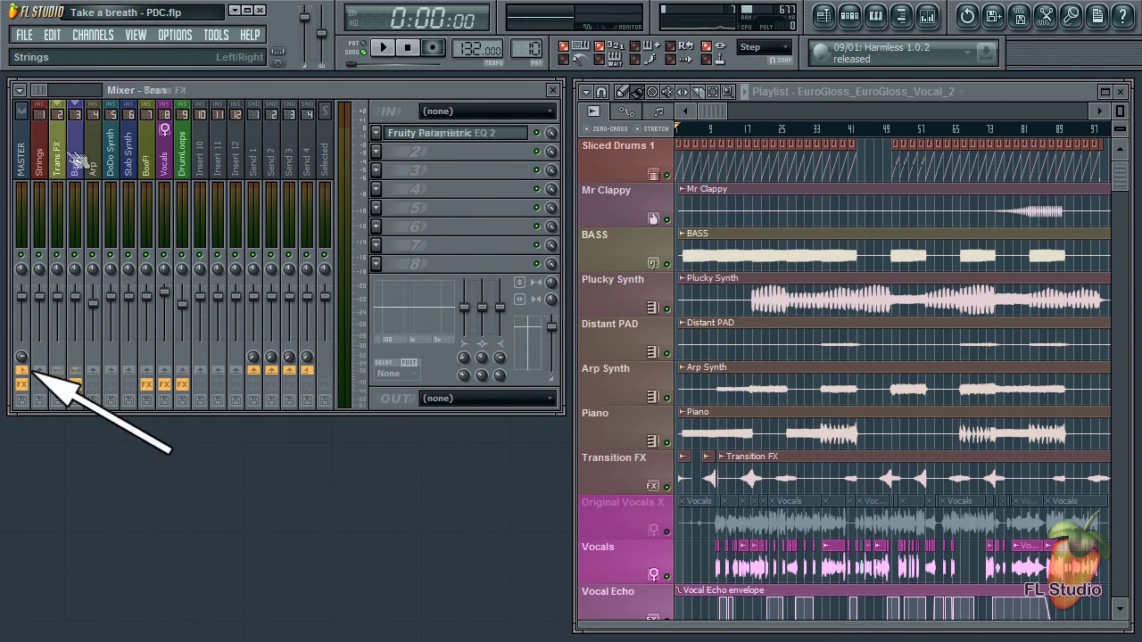
left_click(129, 143)
left_click(164, 143)
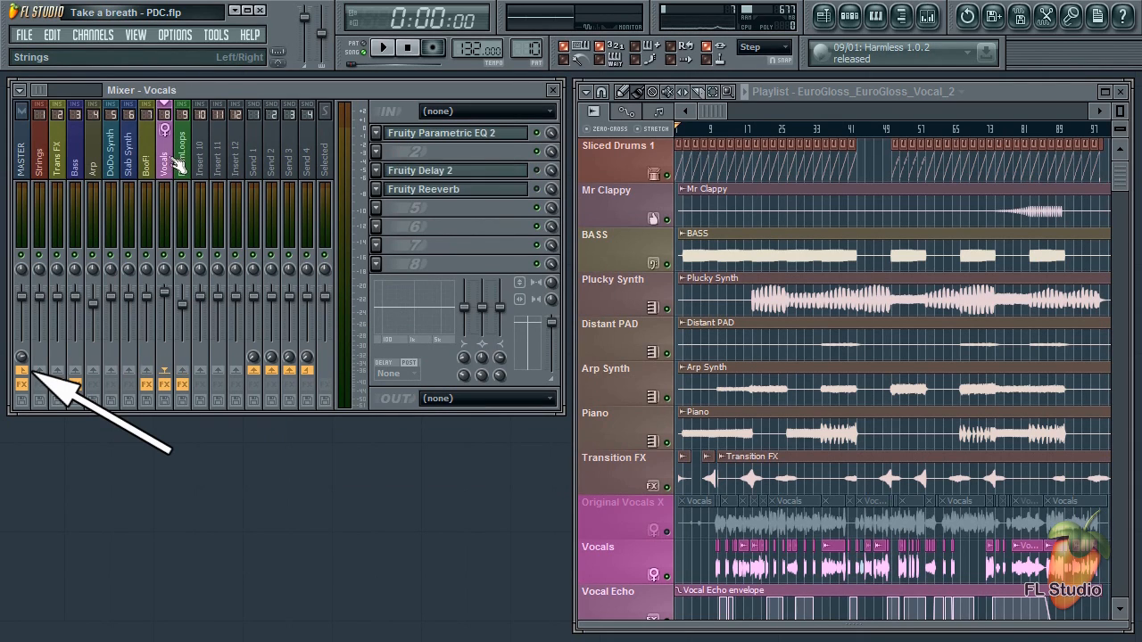
left_click_drag(164, 152, 39, 156)
left_click(57, 156)
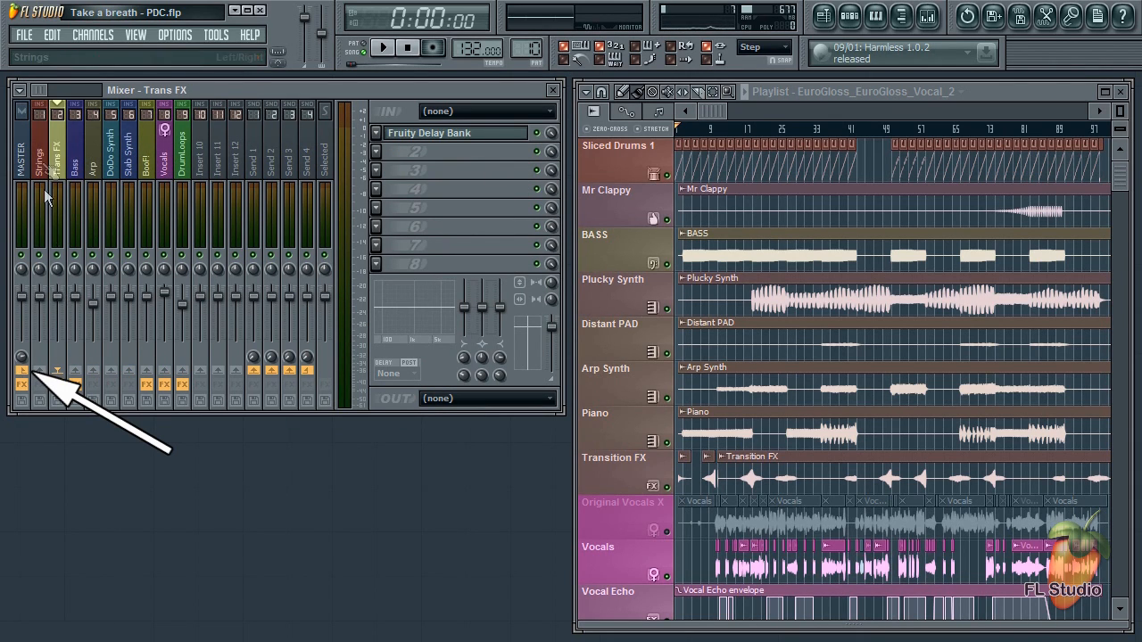
left_click(39, 156)
left_click(75, 156)
left_click(182, 156)
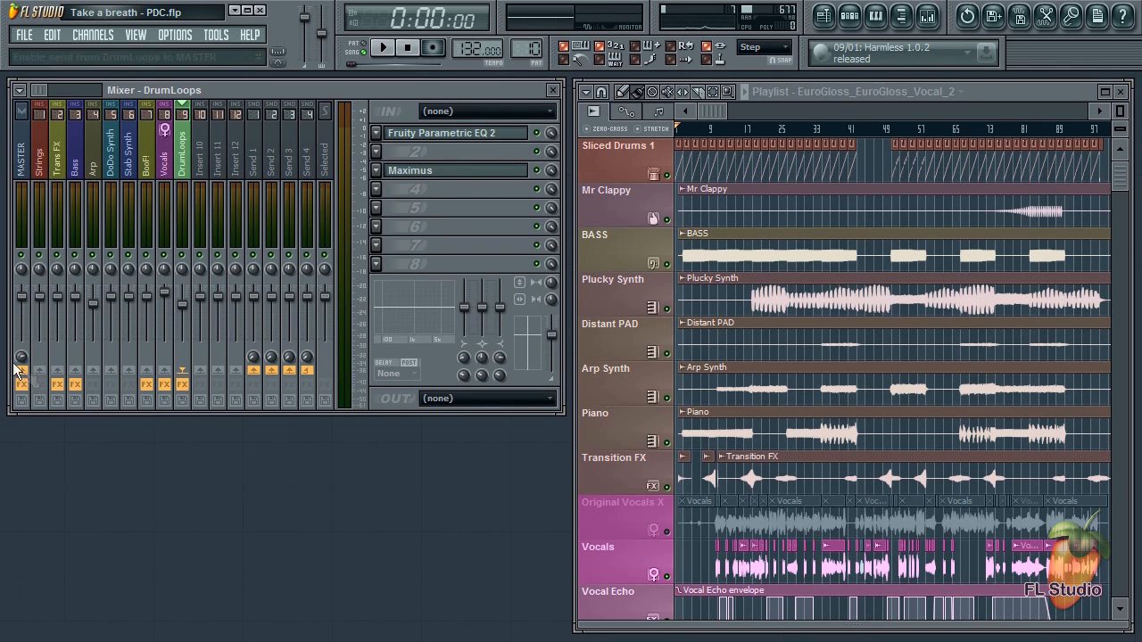
Step: Rename mixer Insert 10 to 'PDC' and bring up the mixer options list
right_click(203, 163)
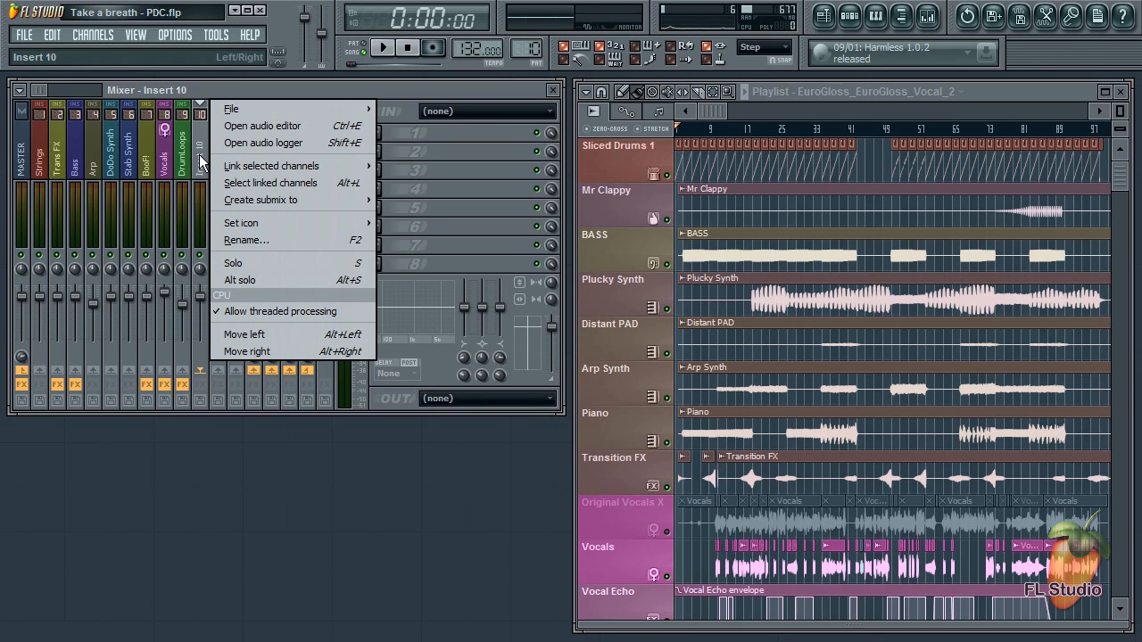
left_click(259, 241)
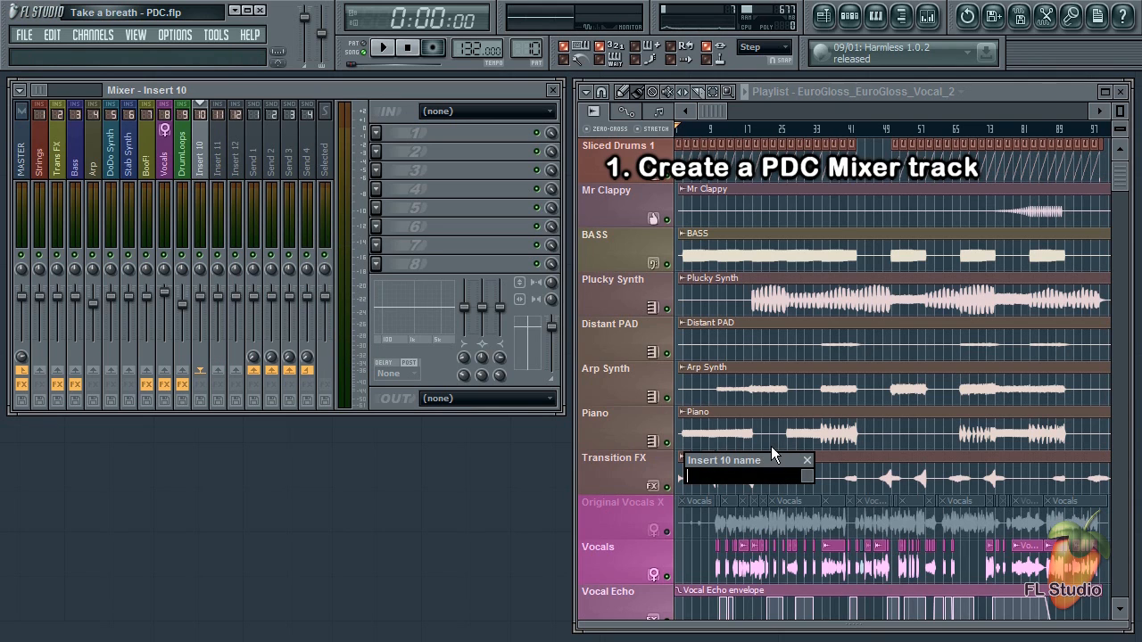
left_click_drag(772, 458, 491, 249)
type("PDC")
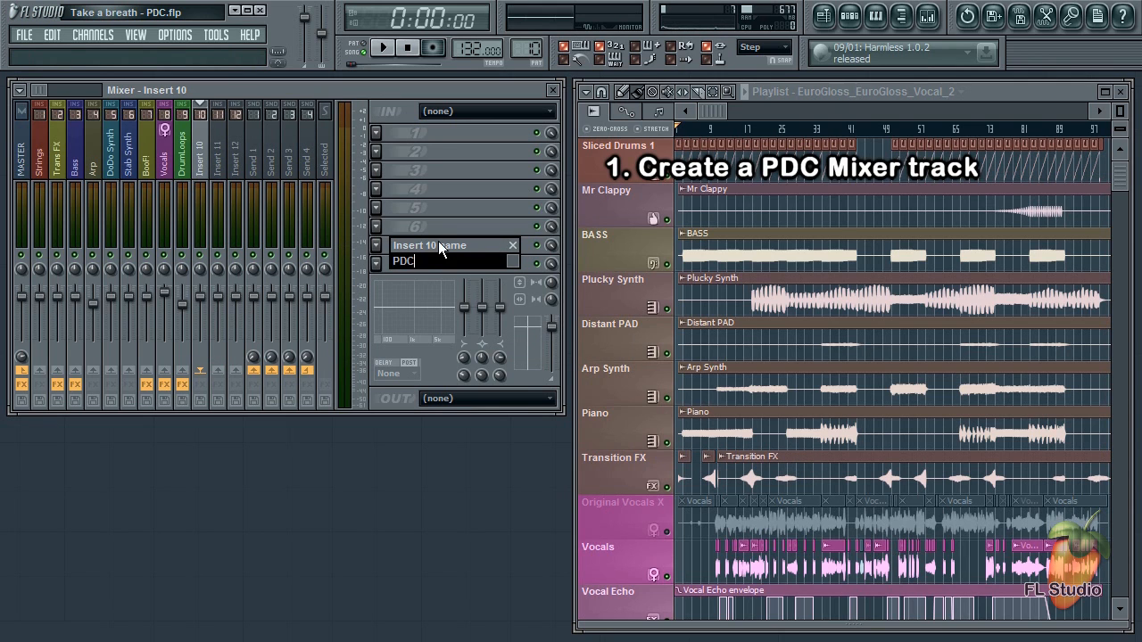
key("Return")
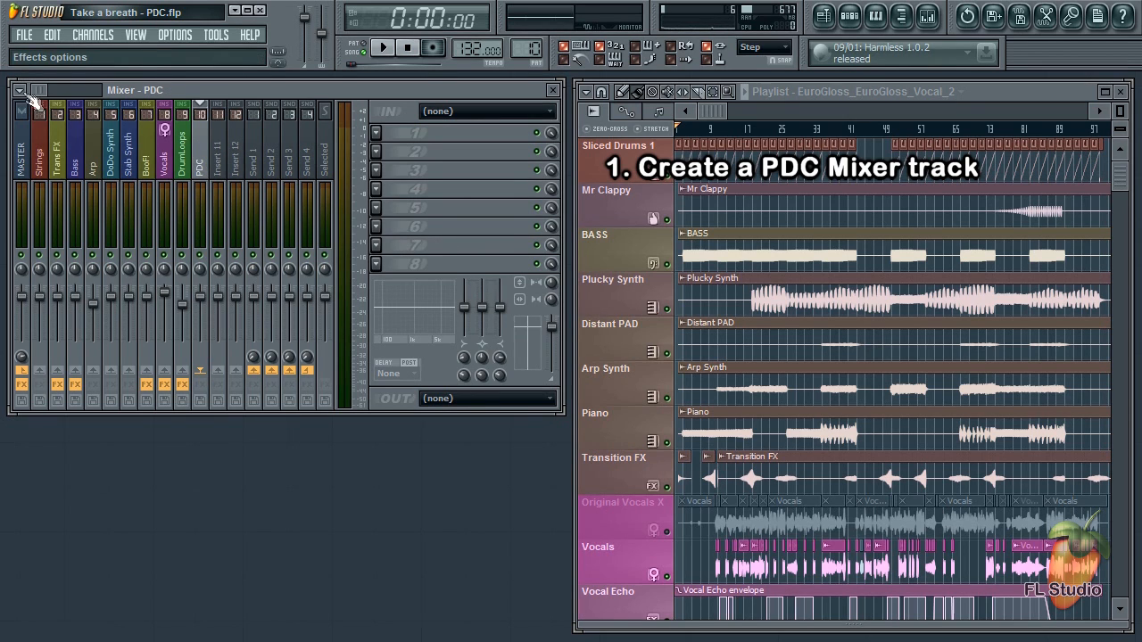
left_click(22, 93)
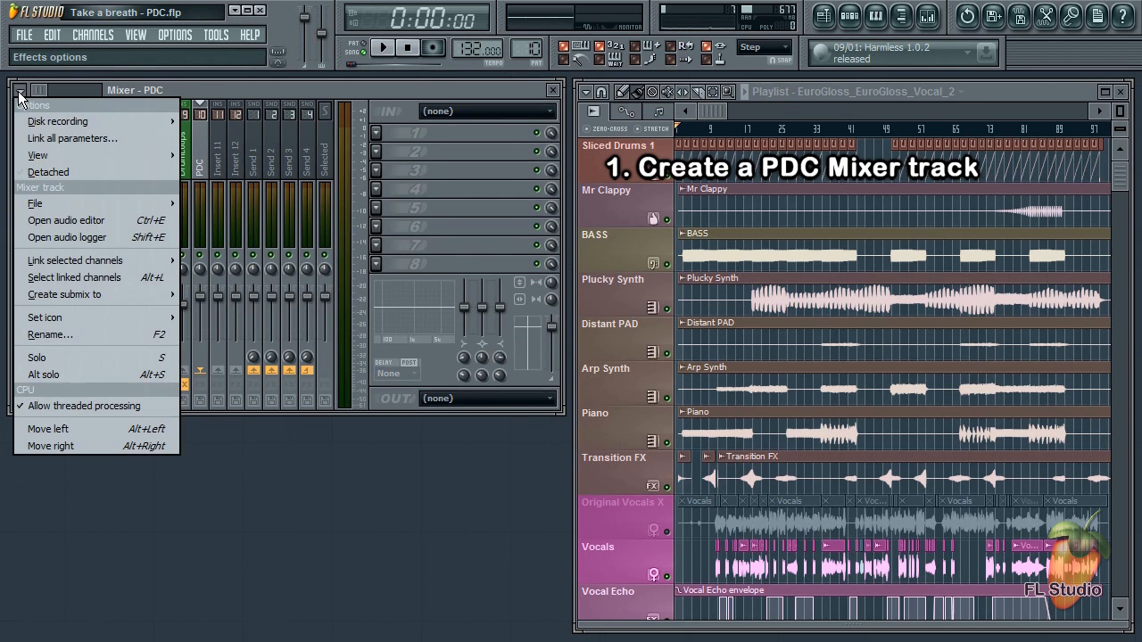
mouse_move(64, 294)
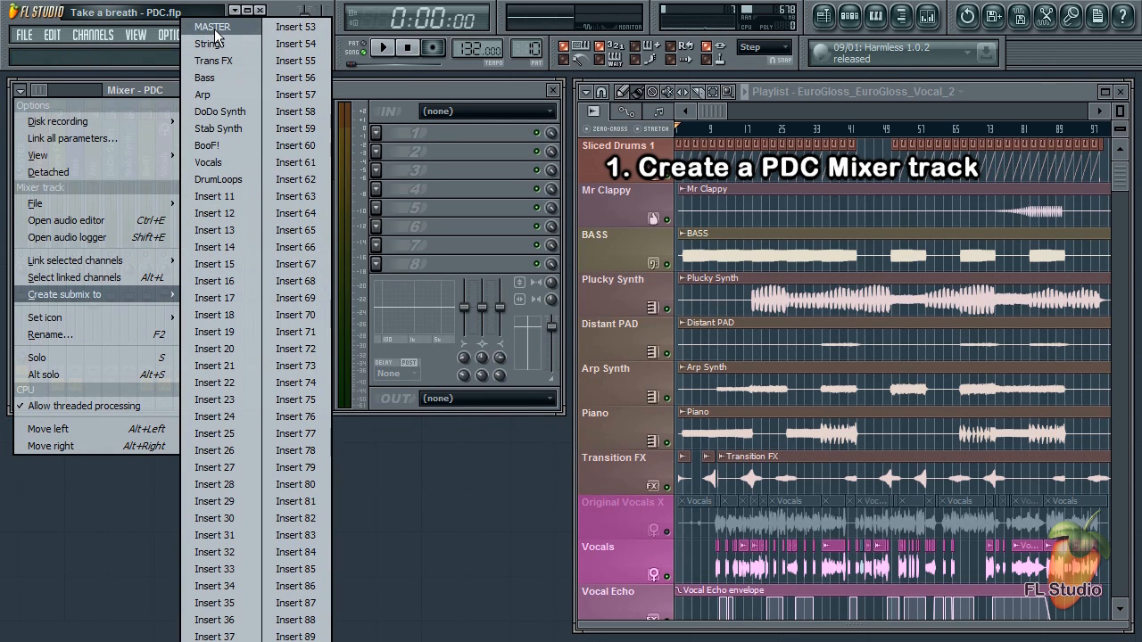
Step: Submix all MASTER-bound tracks into PDC, then route DrumLoops to MASTER only
left_click(216, 28)
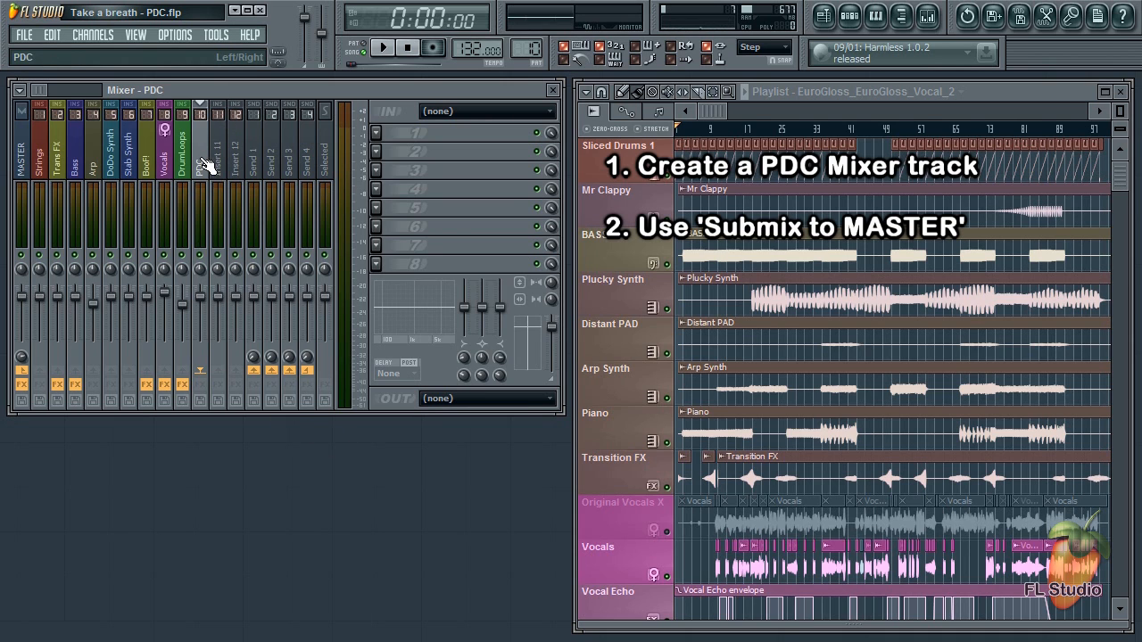
mouse_move(190, 167)
left_mouse_down()
mouse_move(53, 165)
mouse_move(148, 165)
left_mouse_up()
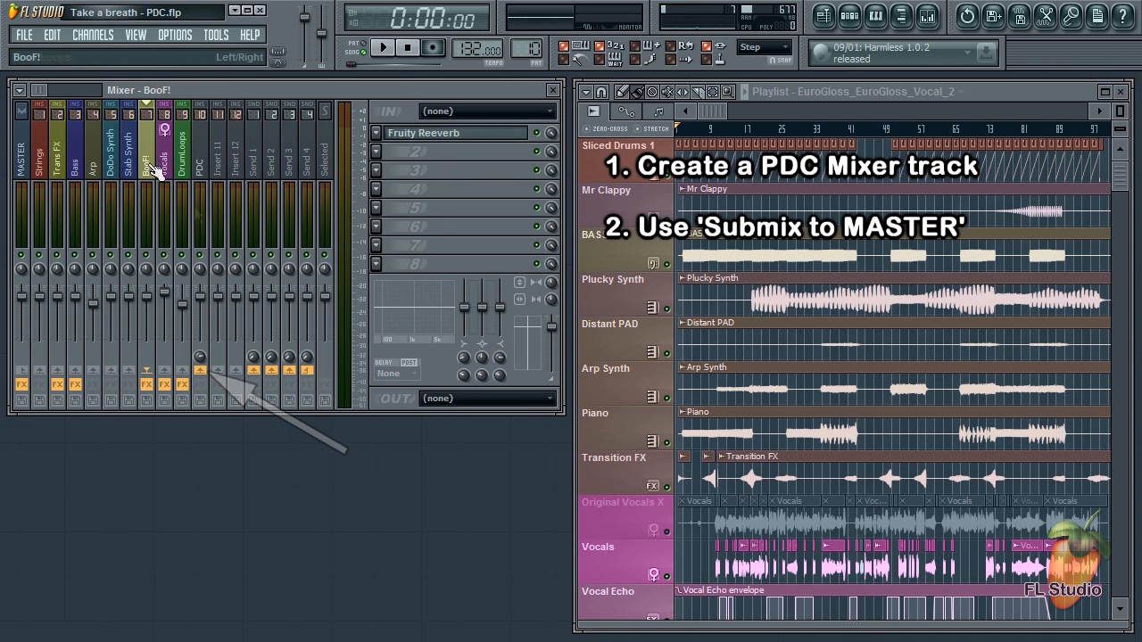
left_click(182, 174)
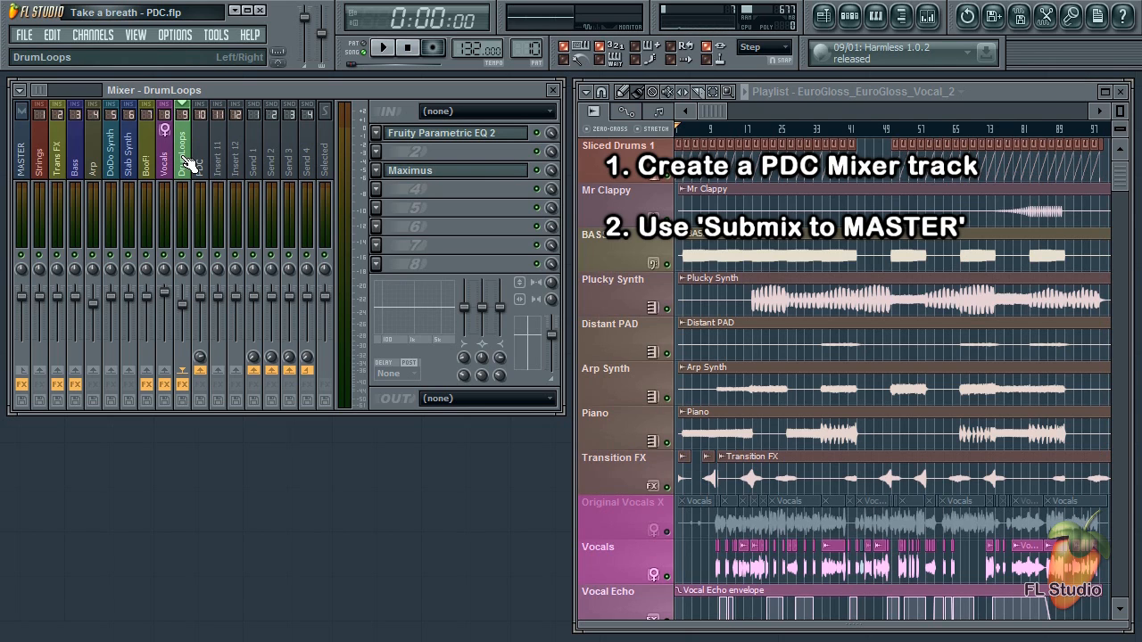
right_click(23, 371)
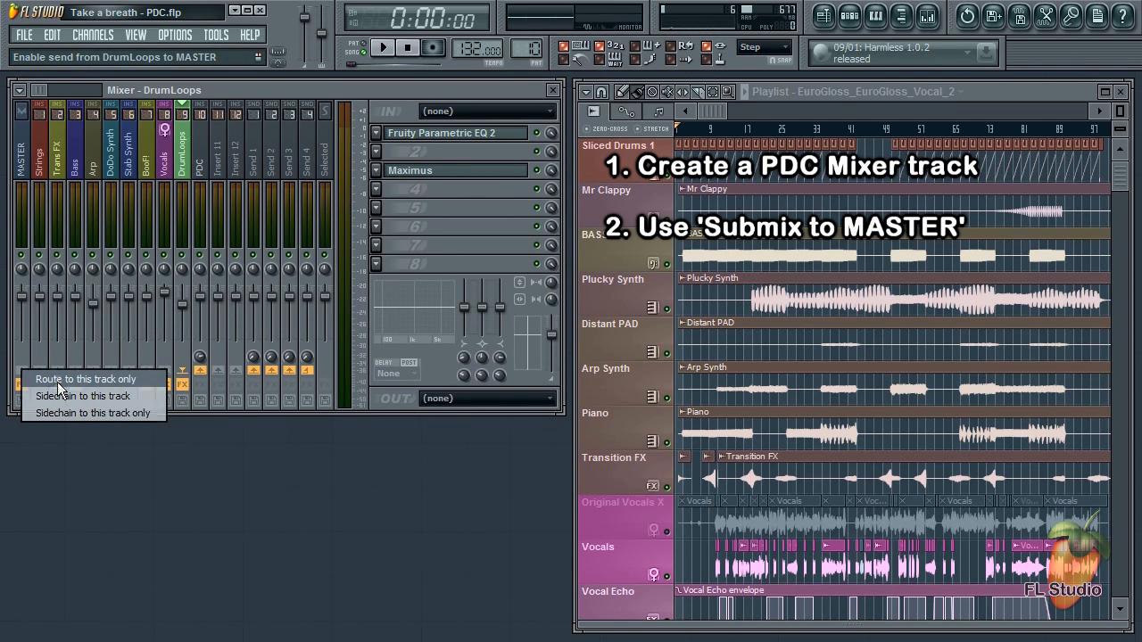
left_click(84, 379)
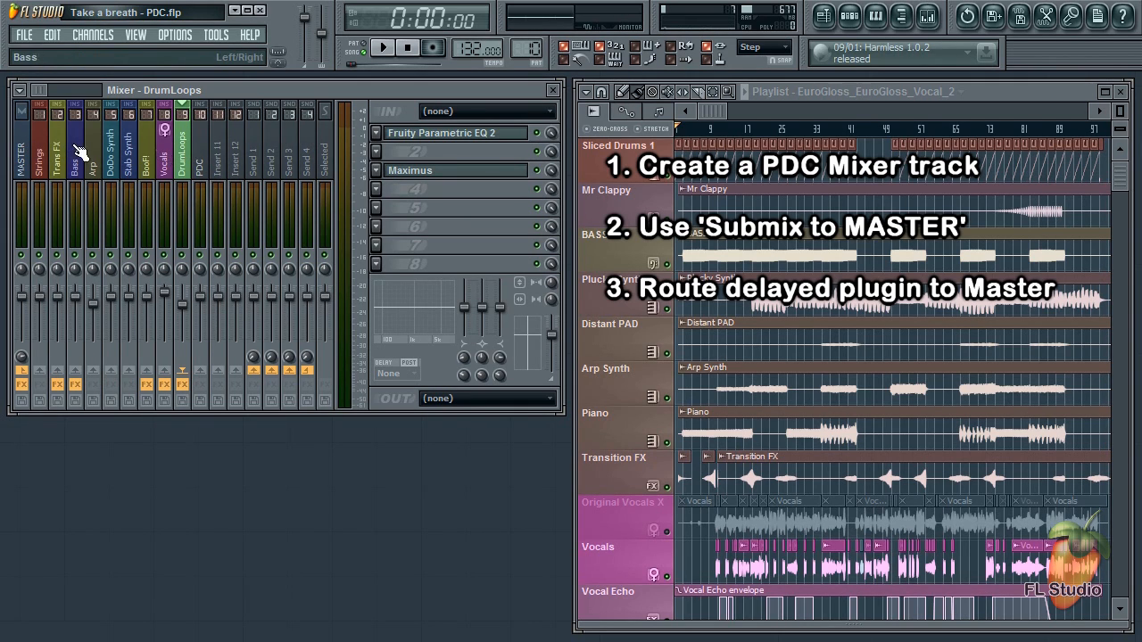
Step: Set the PDC track delay from DrumLoops' plugin latency, giving 1000.00 ms, and verify it
left_click(143, 156)
left_click(41, 156)
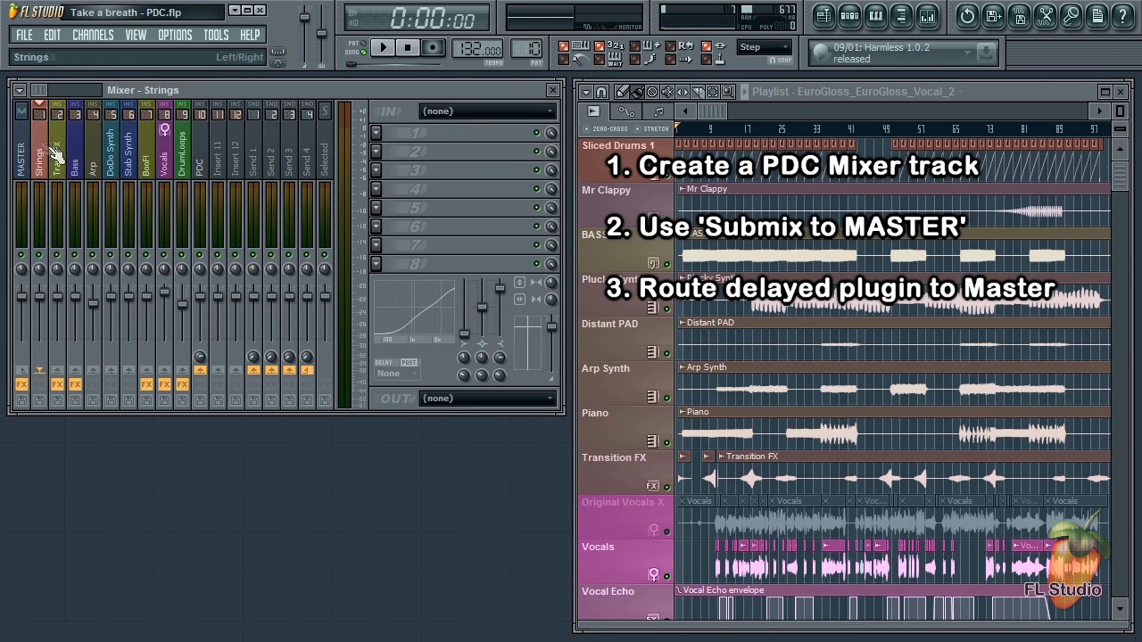
left_click(203, 170)
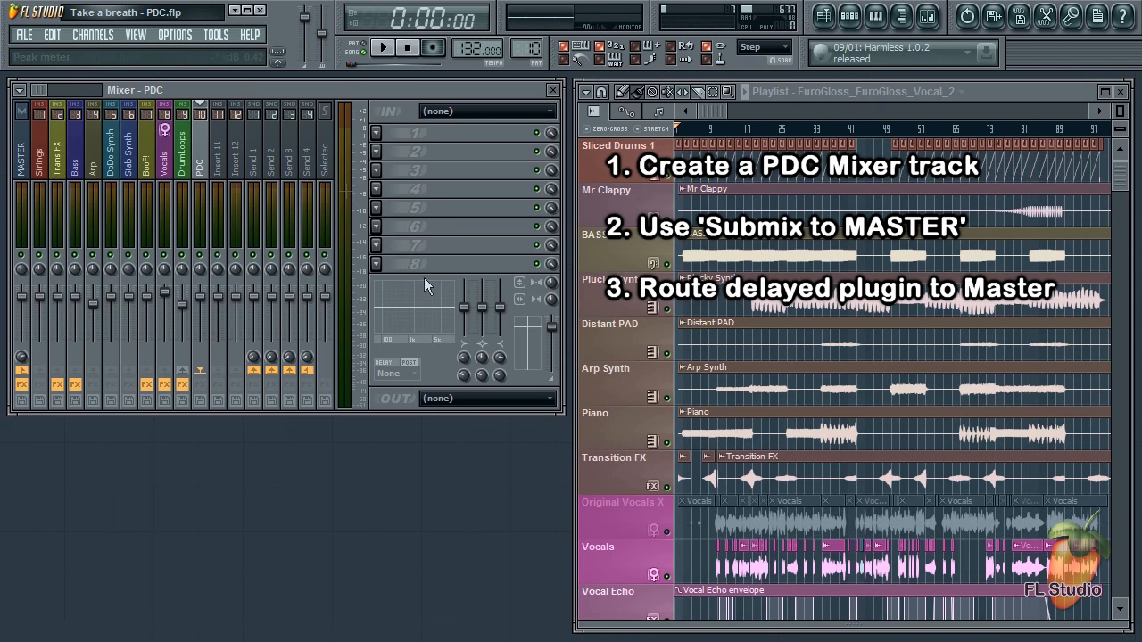
right_click(392, 374)
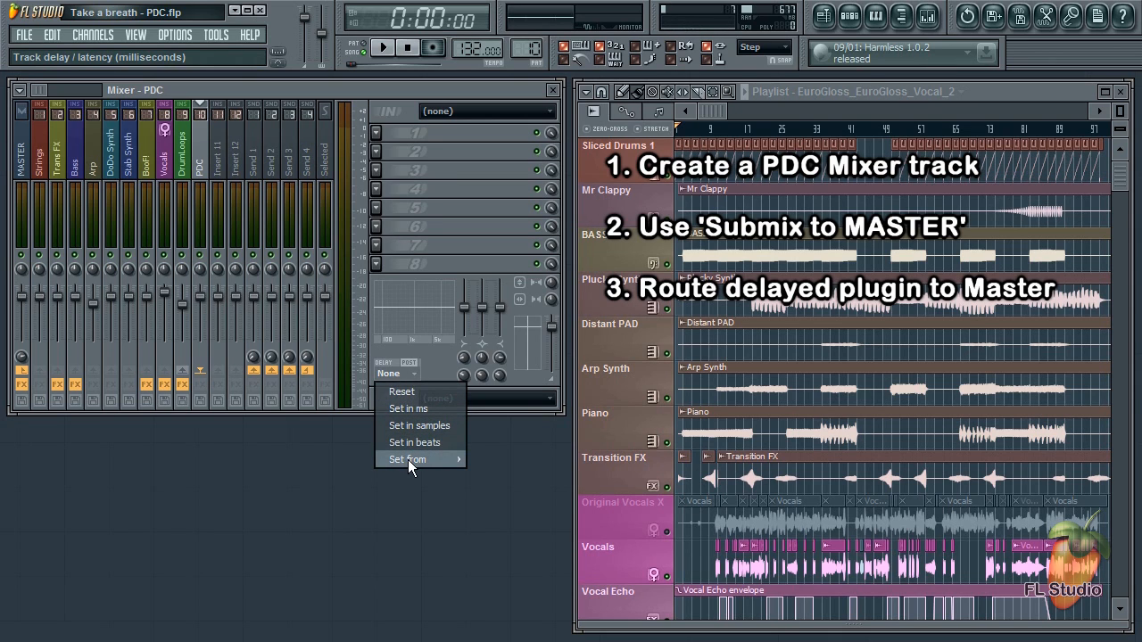
mouse_move(408, 460)
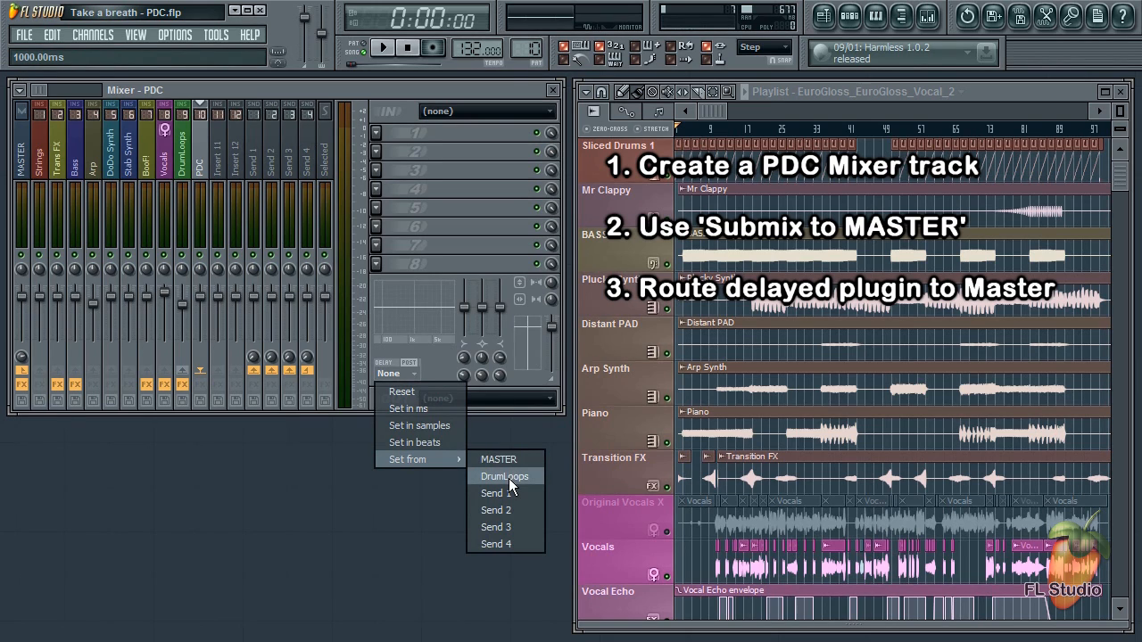
left_click(505, 477)
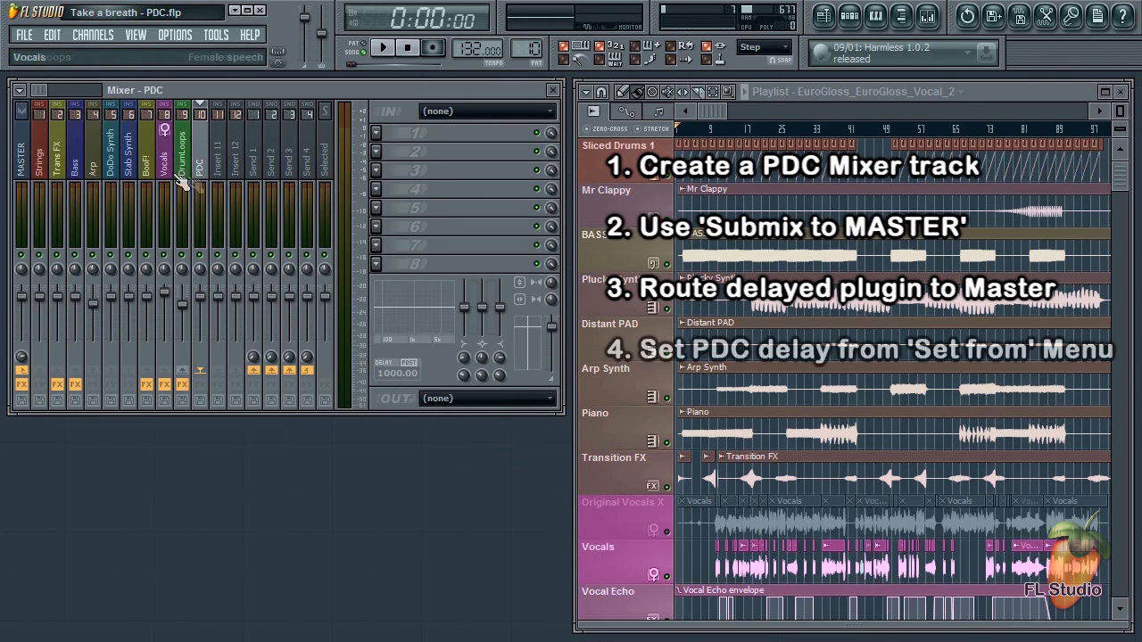
left_click(183, 152)
left_click(199, 165)
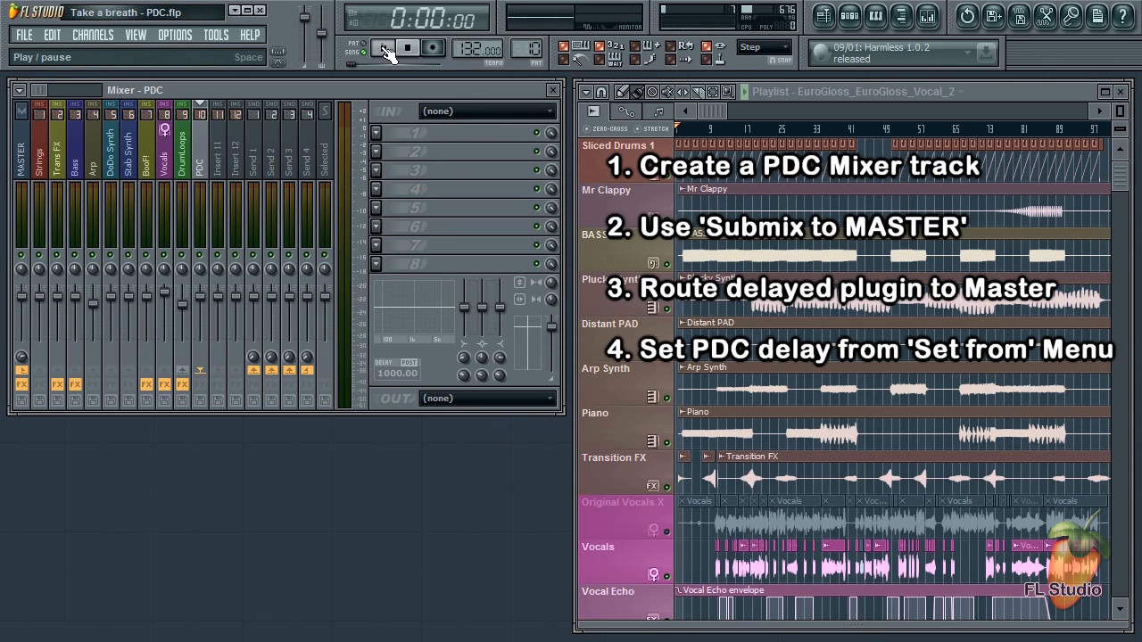
Step: During playback, reset the PDC delay, then re-take it from DrumLoops back to 1000.00 ms
left_click(386, 51)
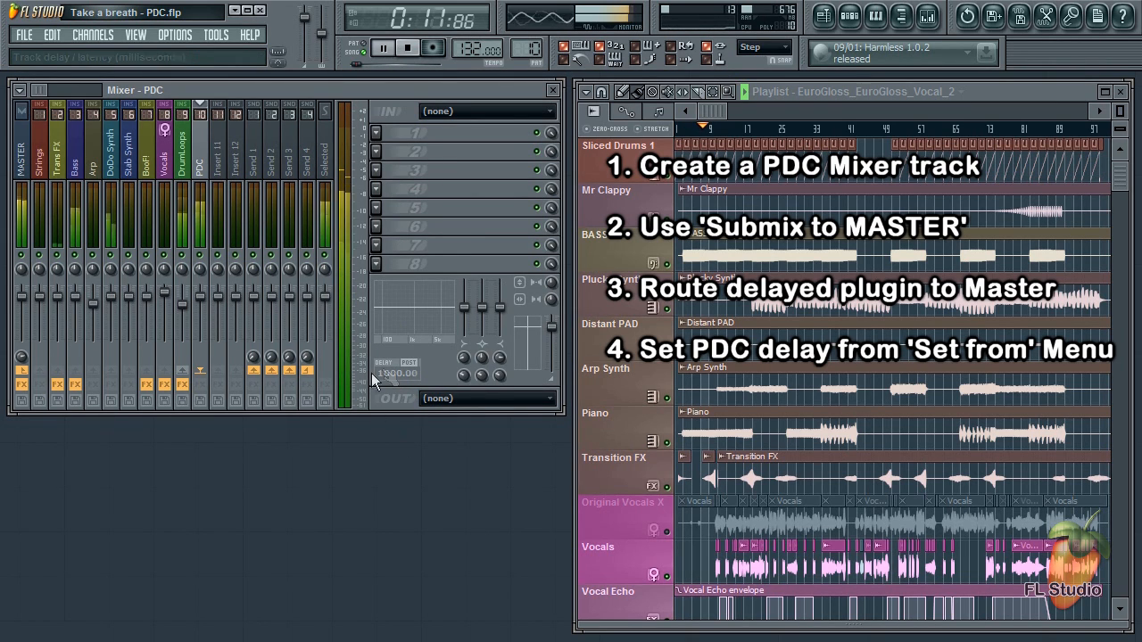
right_click(383, 369)
left_click(401, 389)
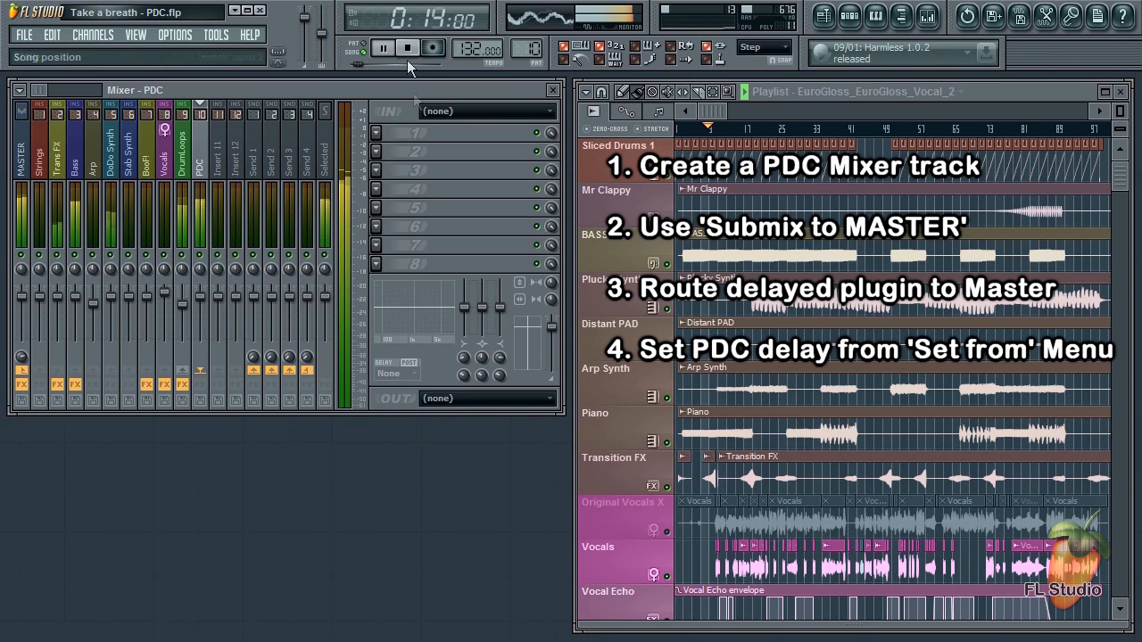
right_click(392, 373)
mouse_move(409, 459)
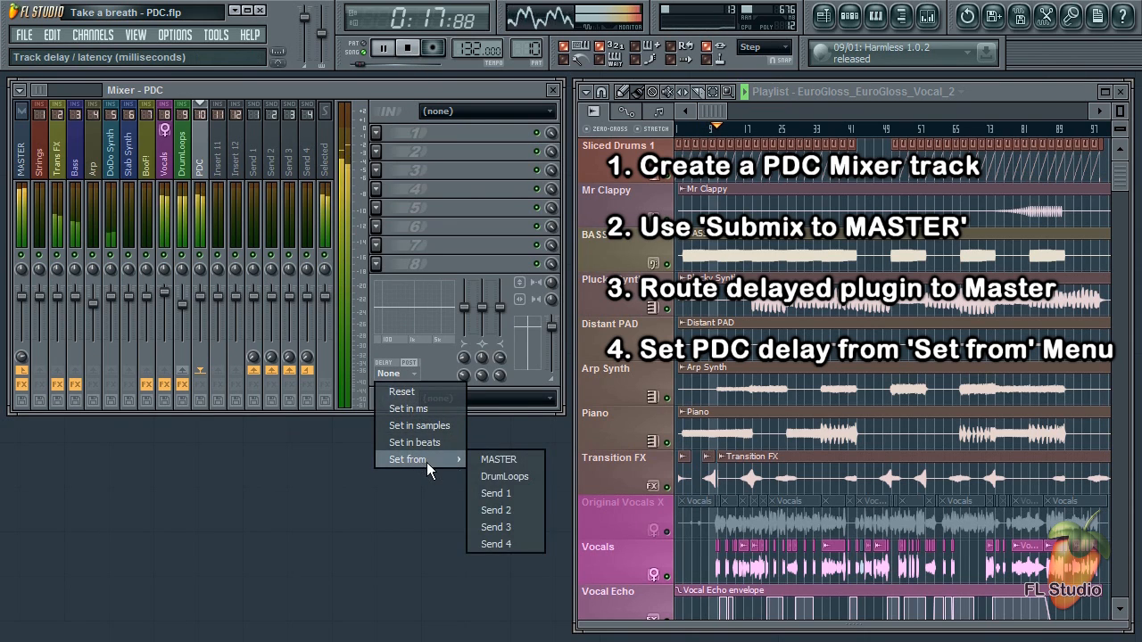
left_click(504, 476)
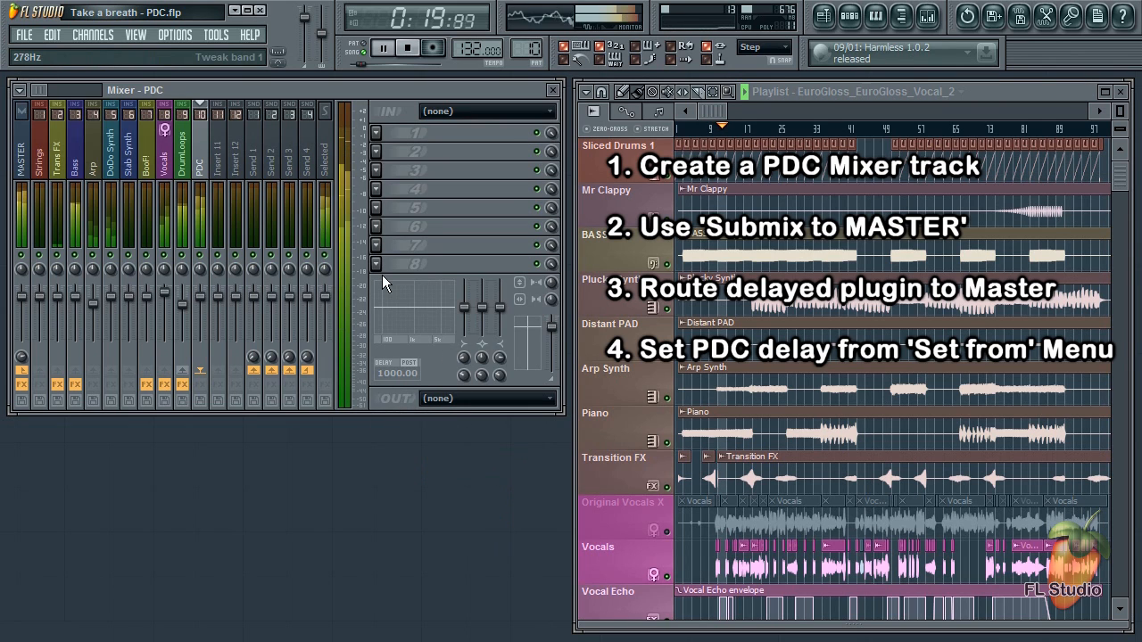